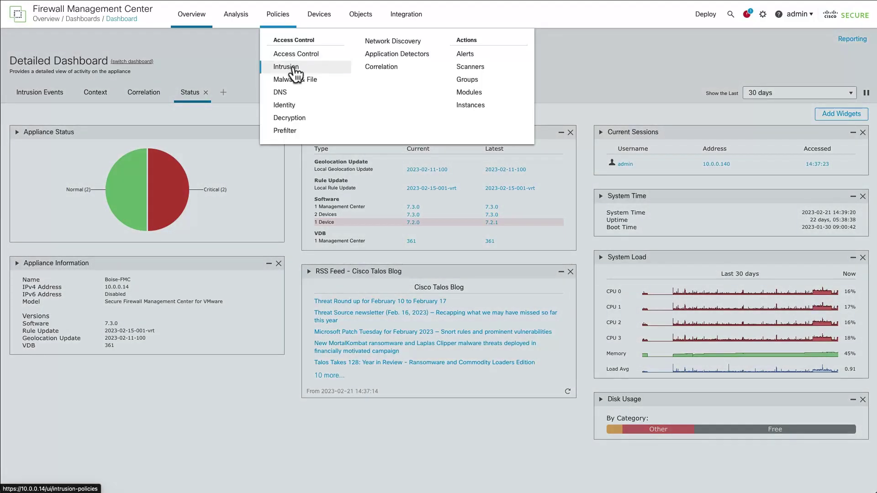
Go to Policies > Intrusion to list Balanced IPS, Secure IPS and SoC Policy
{"action": "mouse_move", "coordinate": [277, 14]}
{"action": "left_click", "coordinate": [287, 67]}
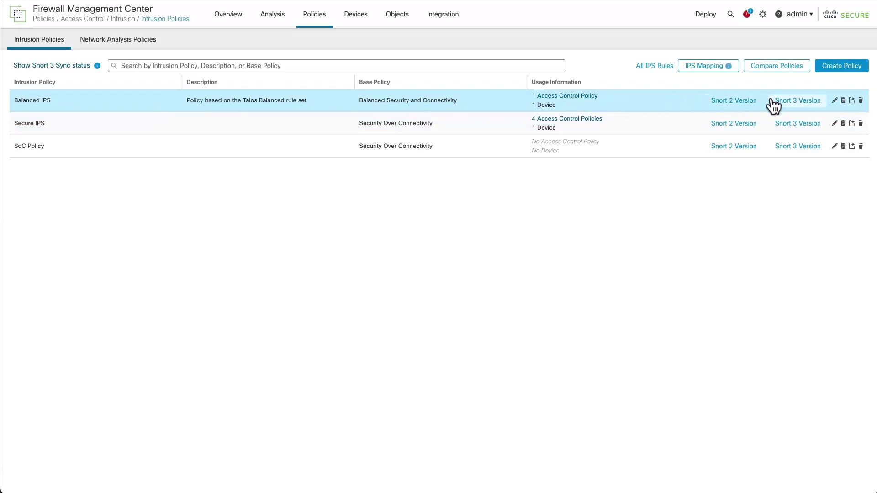
Open Balanced IPS's Snort 3 version and review the Base, Group Overrides, Recommendations and Rule Overrides explanations
{"action": "left_click", "coordinate": [799, 101]}
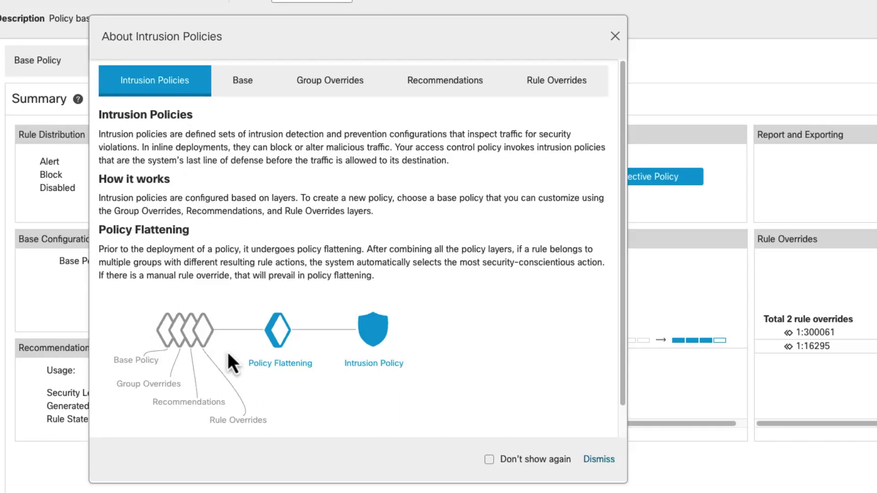
{"action": "left_click", "coordinate": [241, 85]}
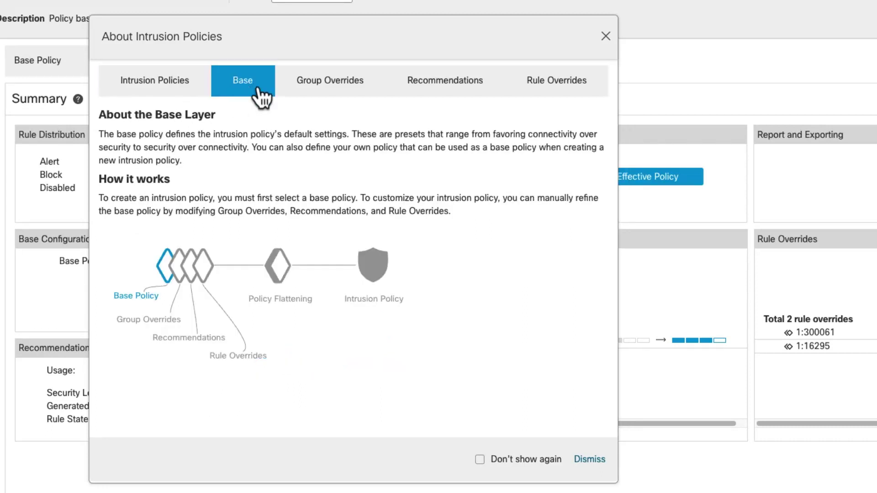
{"action": "left_click", "coordinate": [308, 86]}
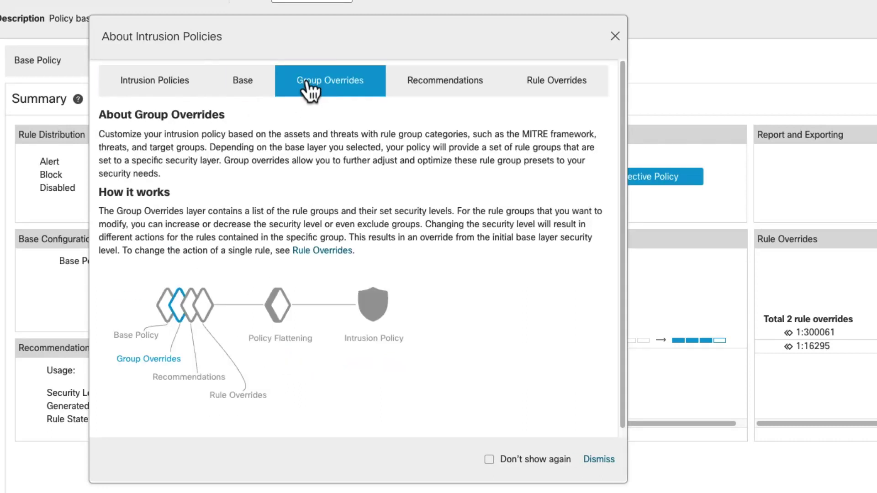
{"action": "left_click", "coordinate": [416, 89]}
{"action": "left_click", "coordinate": [540, 97]}
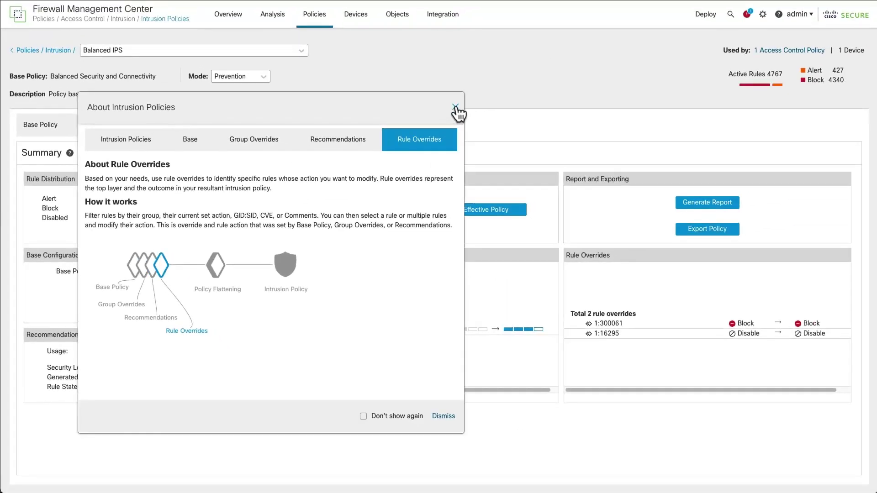
{"action": "left_click", "coordinate": [456, 108]}
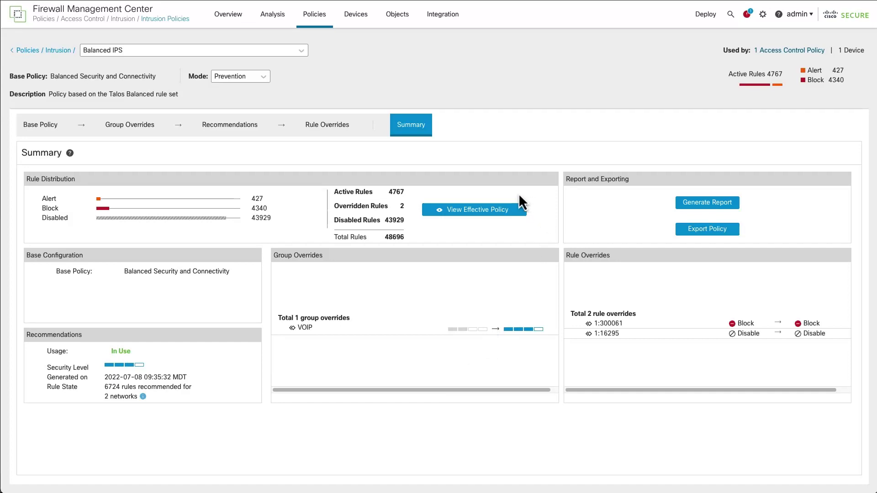
Show the effective policy listing all 48,696 Balanced IPS rules
{"action": "left_click", "coordinate": [469, 211]}
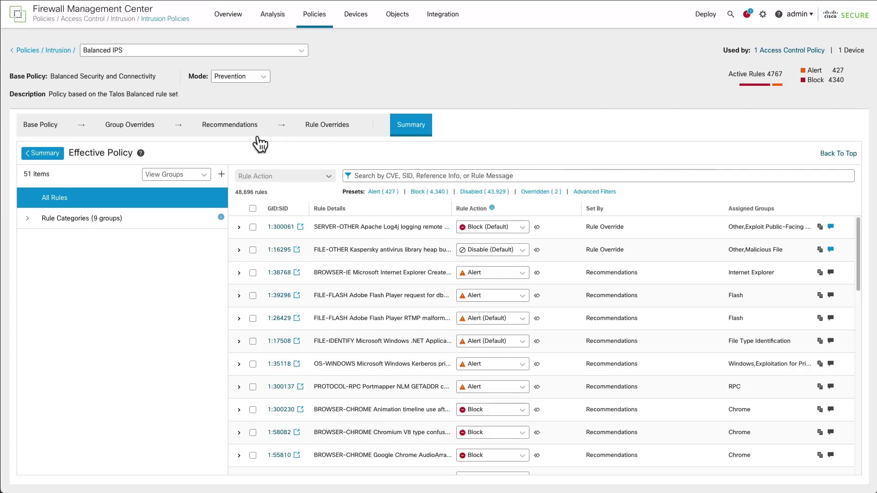
Open Group Overrides and change the rule-group filter from Overridden to All
{"action": "left_click", "coordinate": [134, 135]}
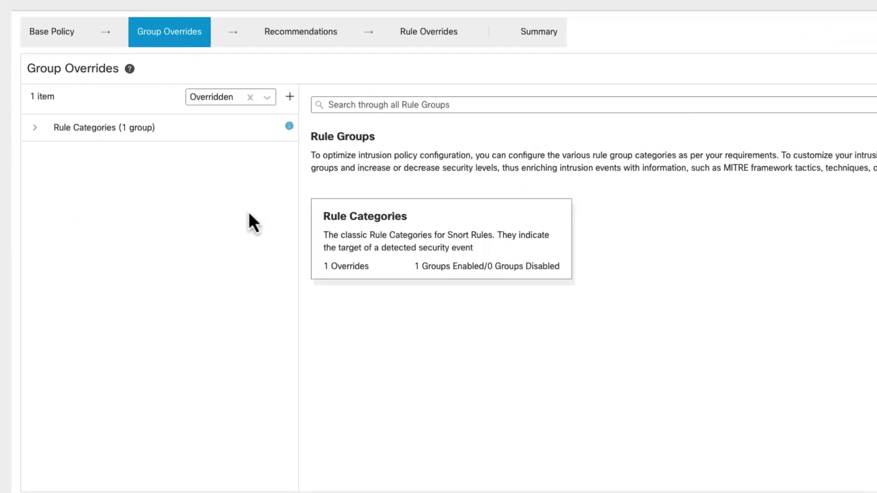
{"action": "left_click", "coordinate": [268, 100]}
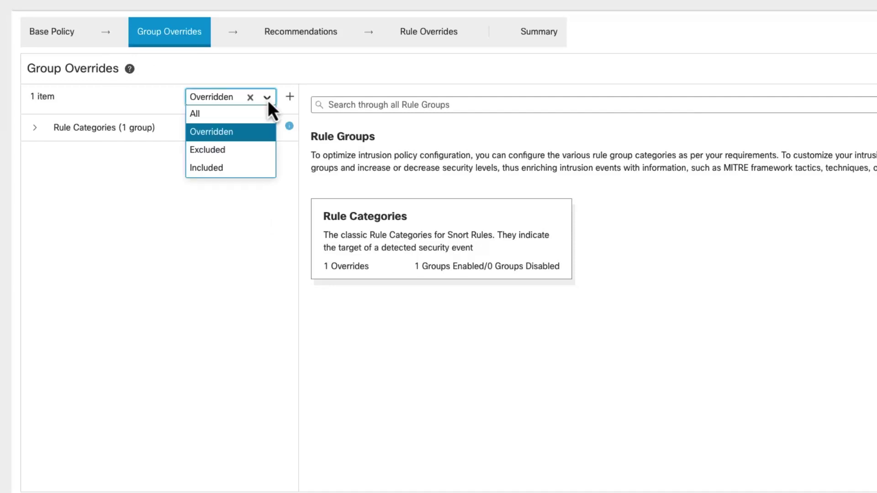
{"action": "left_click", "coordinate": [233, 115]}
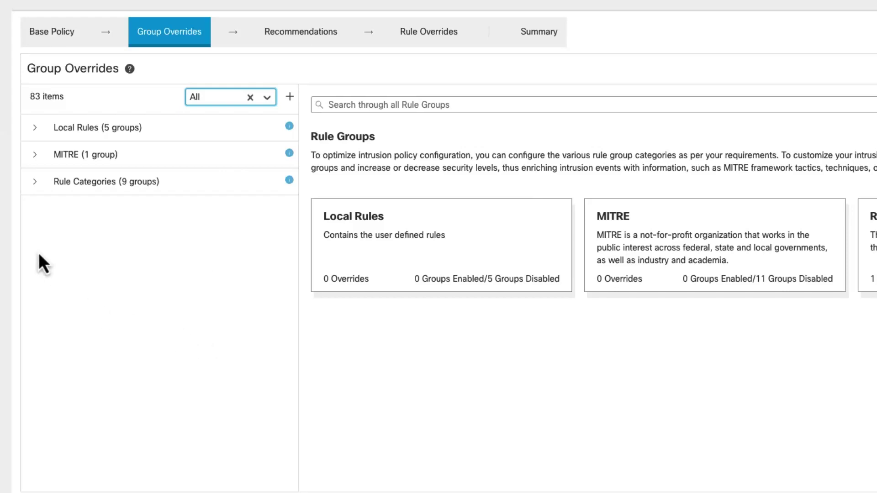
Browse Local Rules, Rule Categories and Browser's Chrome group, then collapse them again
{"action": "left_click", "coordinate": [34, 130]}
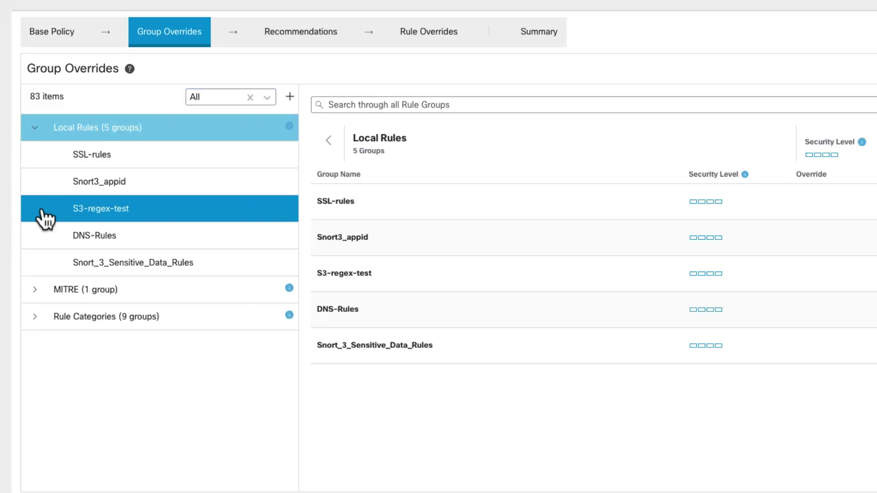
{"action": "left_click", "coordinate": [35, 129]}
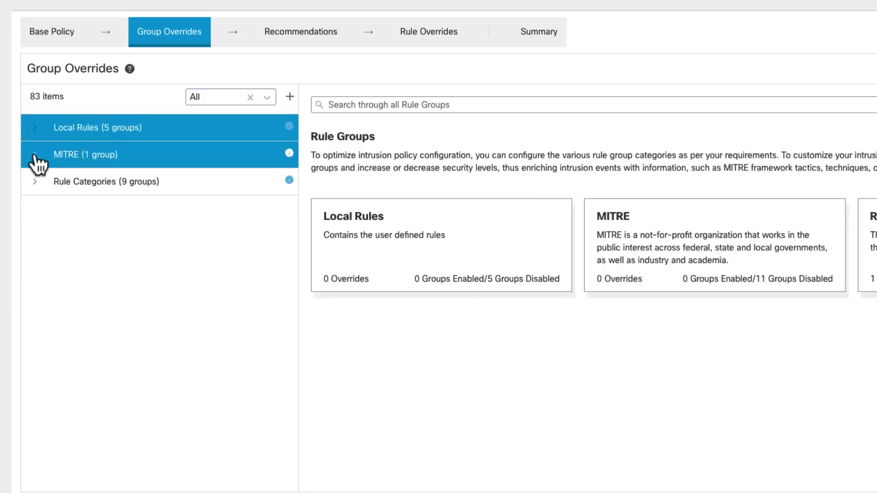
{"action": "left_click", "coordinate": [33, 183]}
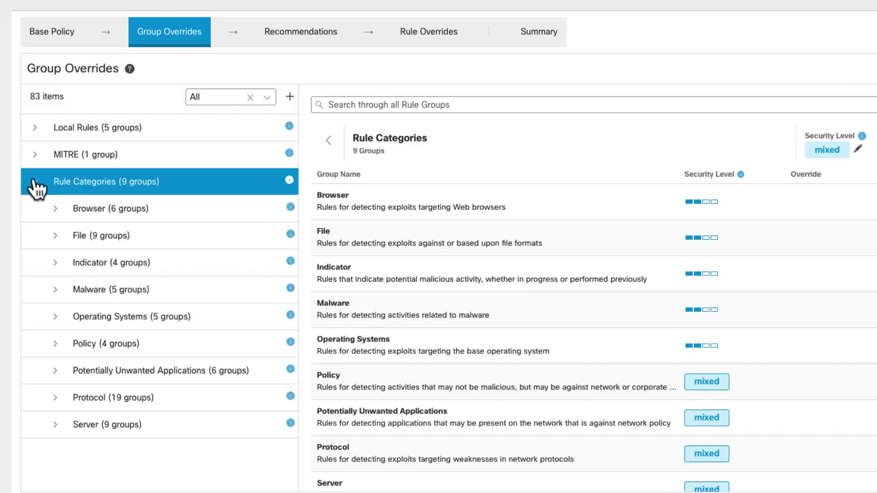
{"action": "left_click", "coordinate": [54, 209]}
{"action": "left_click", "coordinate": [94, 236]}
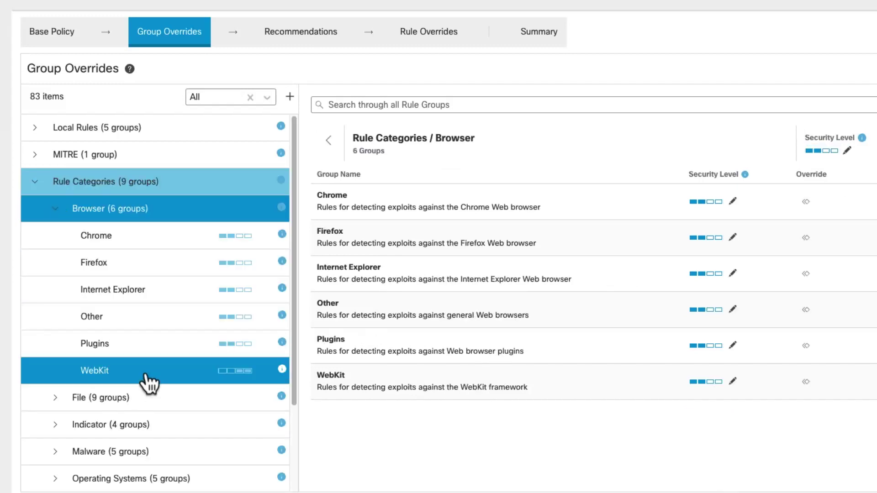
{"action": "left_click", "coordinate": [55, 209]}
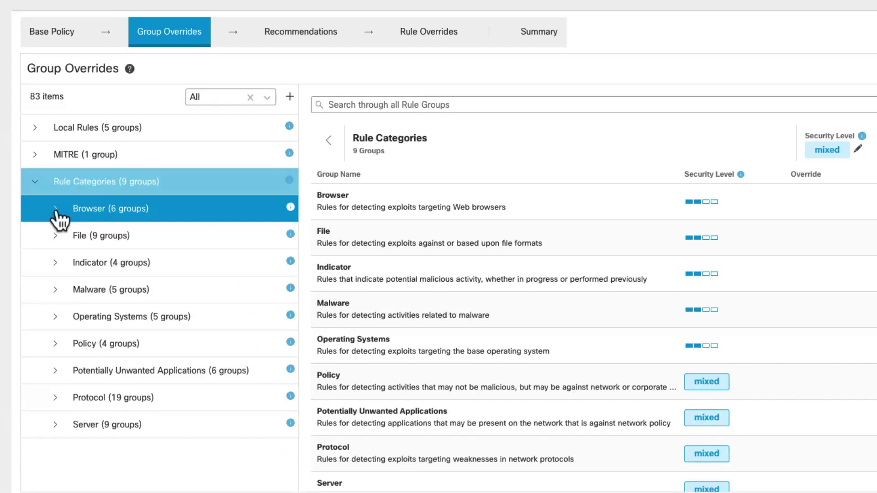
{"action": "left_click", "coordinate": [34, 183]}
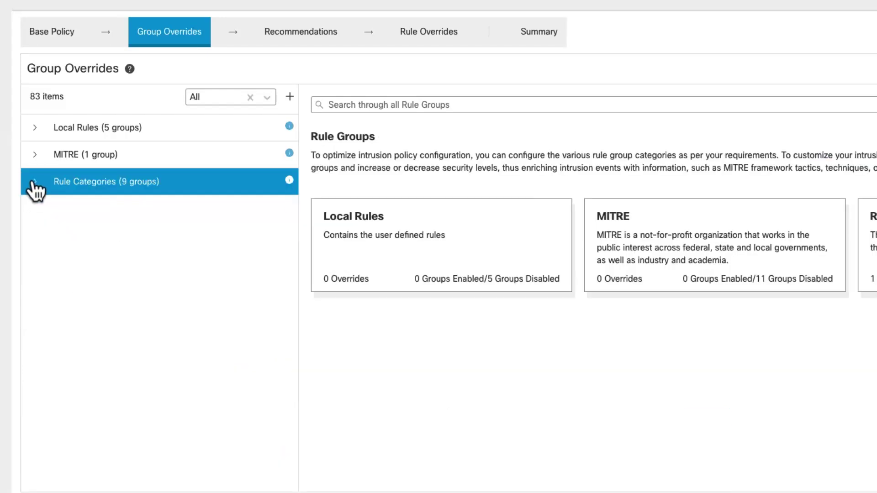
Expand MITRE > ATT&CK Framework > Enterprise and its Command and Control tactic
{"action": "left_click", "coordinate": [35, 156]}
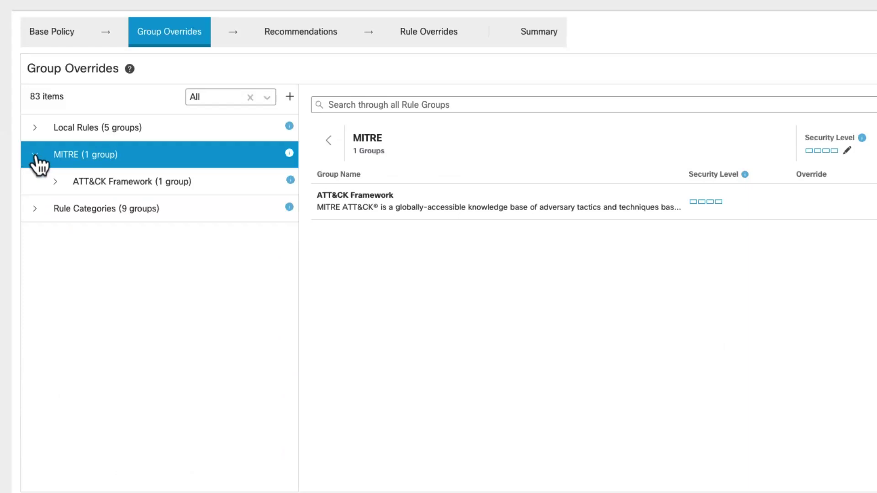
{"action": "left_click", "coordinate": [55, 182]}
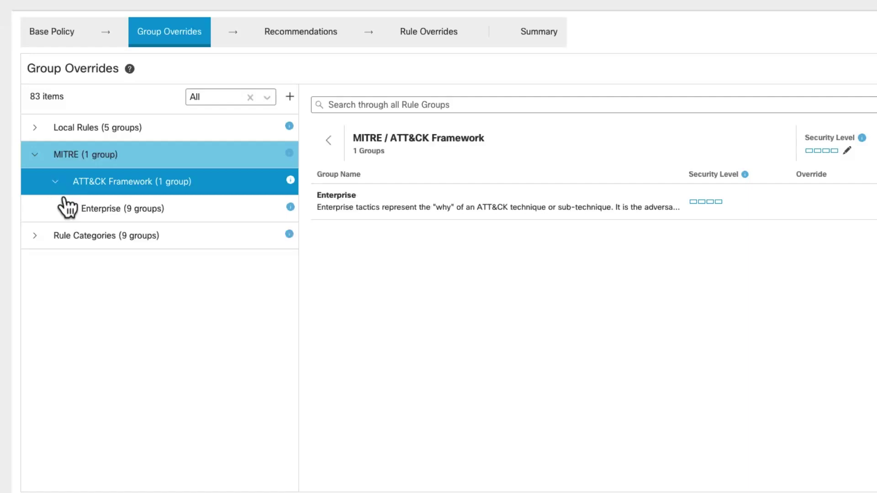
{"action": "left_click", "coordinate": [64, 209]}
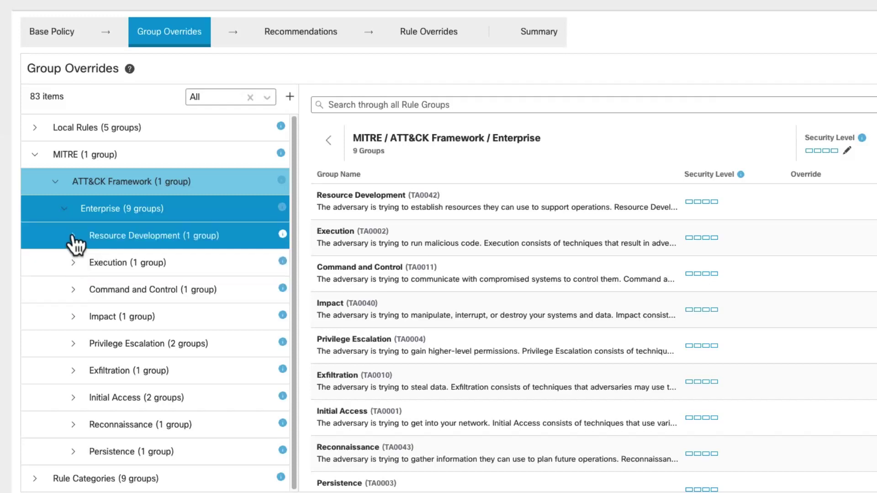
{"action": "left_click", "coordinate": [74, 291]}
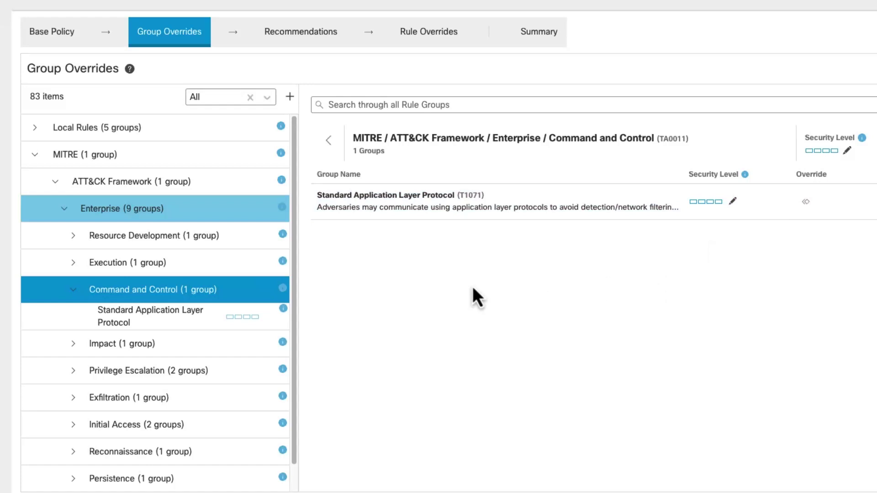
View Standard Application Layer Protocol, then explore the Impact tactic's Endpoint Denial of Service groups
{"action": "left_click", "coordinate": [204, 319]}
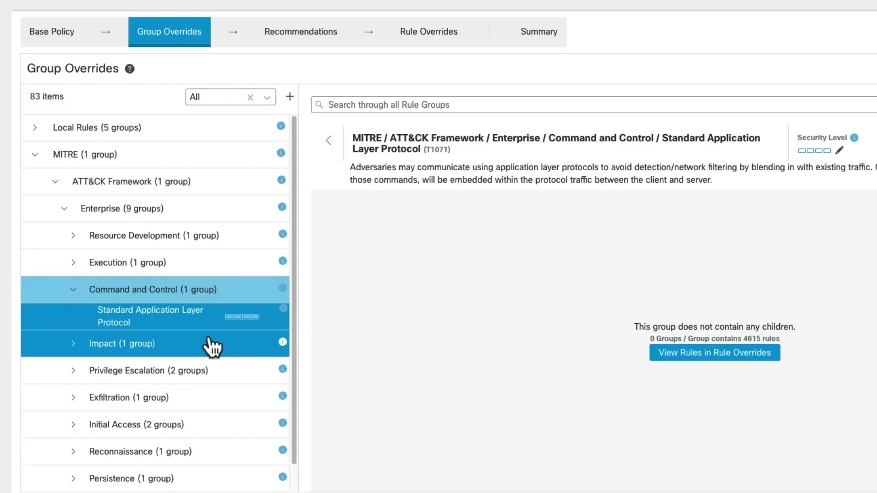
{"action": "left_click", "coordinate": [91, 349]}
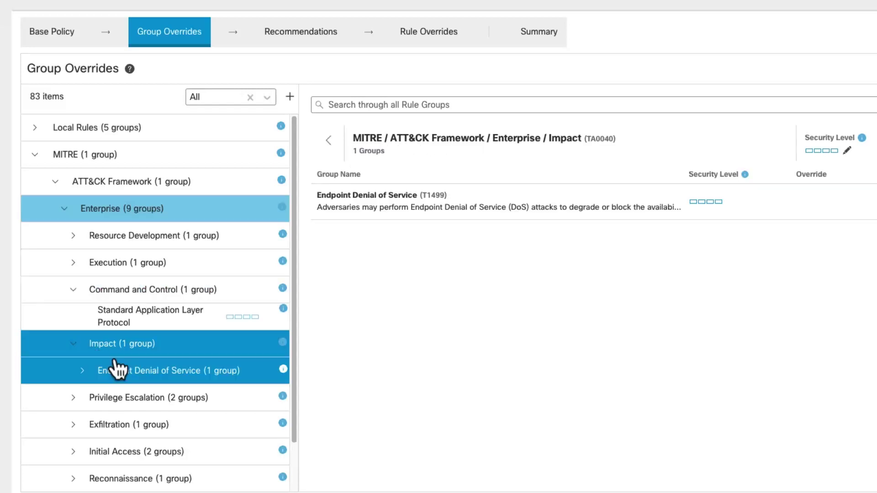
{"action": "left_click", "coordinate": [116, 372]}
{"action": "left_click", "coordinate": [123, 398]}
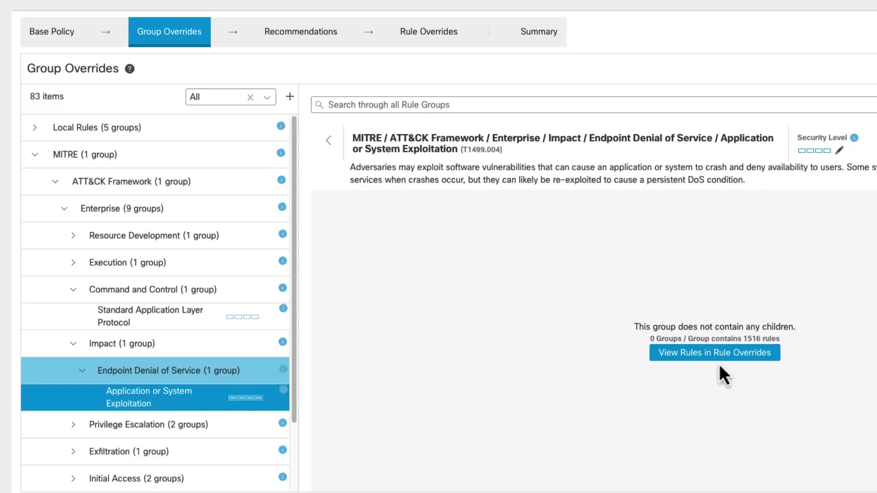
Expand the Exfiltration tactic and select the Exfiltration Over C2 Channel group
{"action": "scroll", "coordinate": [216, 386], "scroll_direction": "down", "scroll_amount": 2}
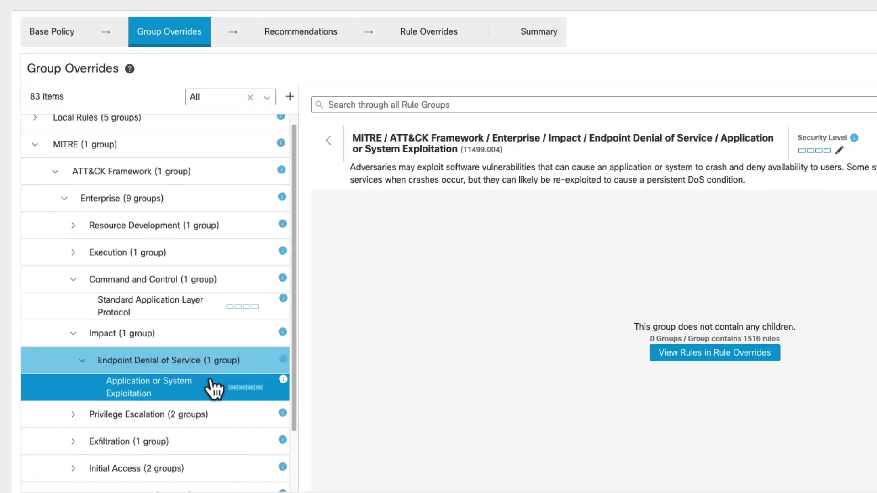
{"action": "left_click", "coordinate": [78, 409]}
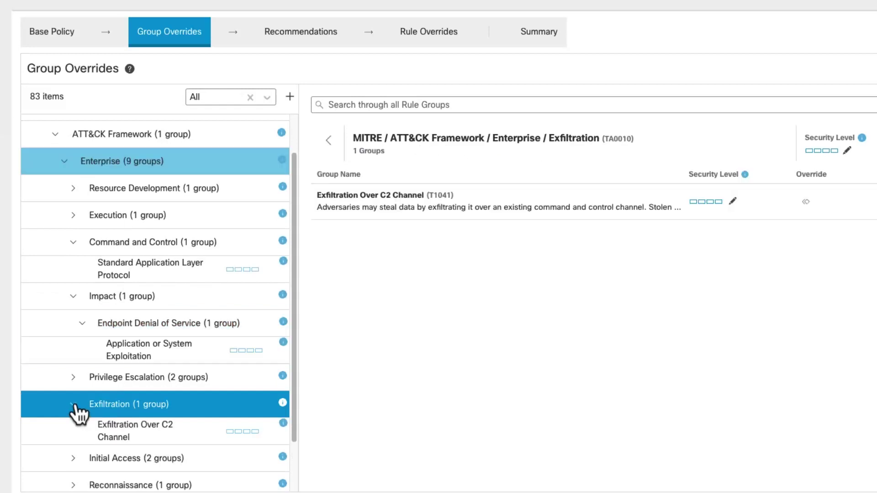
{"action": "left_click", "coordinate": [130, 440]}
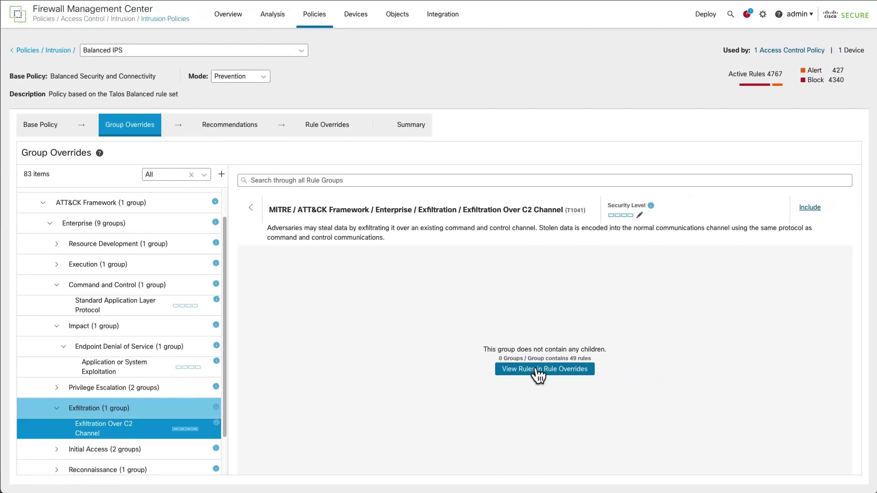
{"action": "left_click", "coordinate": [550, 369]}
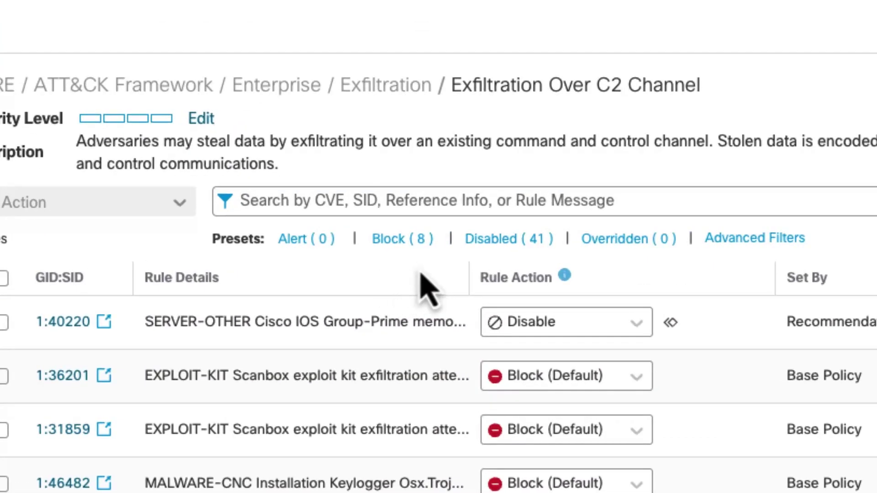
{"action": "scroll", "coordinate": [736, 443], "scroll_direction": "down", "scroll_amount": 5}
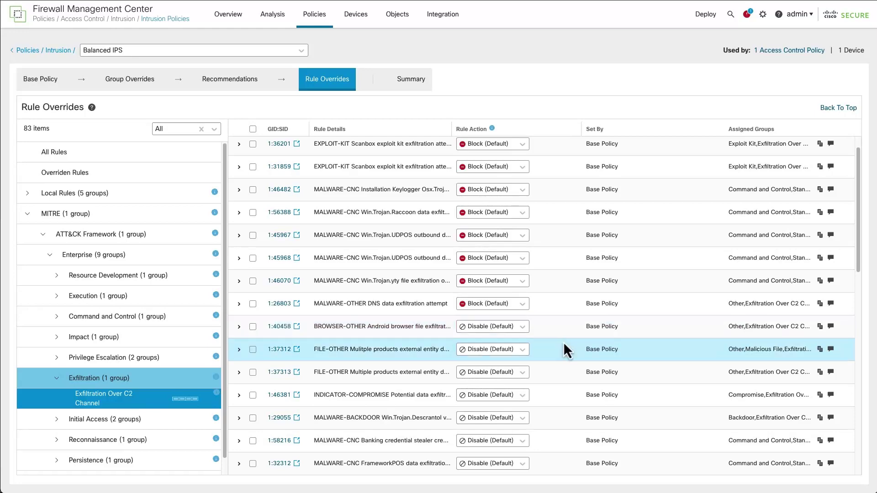
{"action": "scroll", "coordinate": [564, 350], "scroll_direction": "up", "scroll_amount": 5}
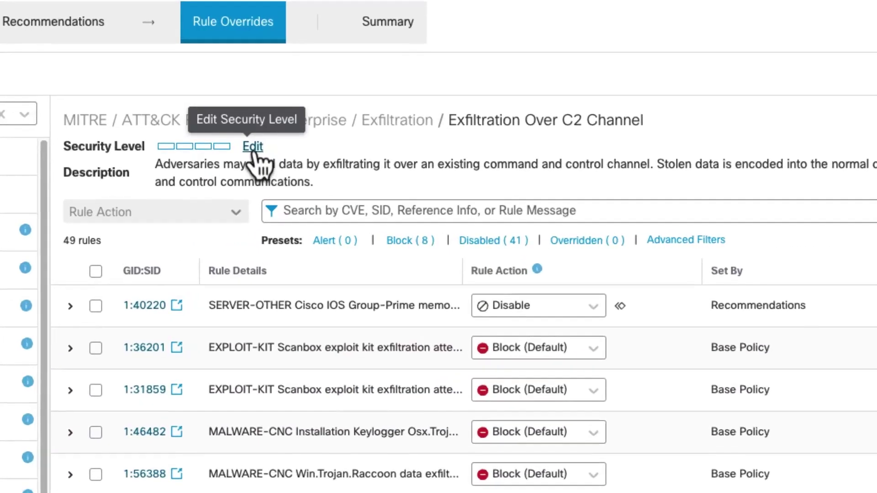
Set Exfiltration Over C2 Channel's security level to level two and save
{"action": "left_click", "coordinate": [338, 193]}
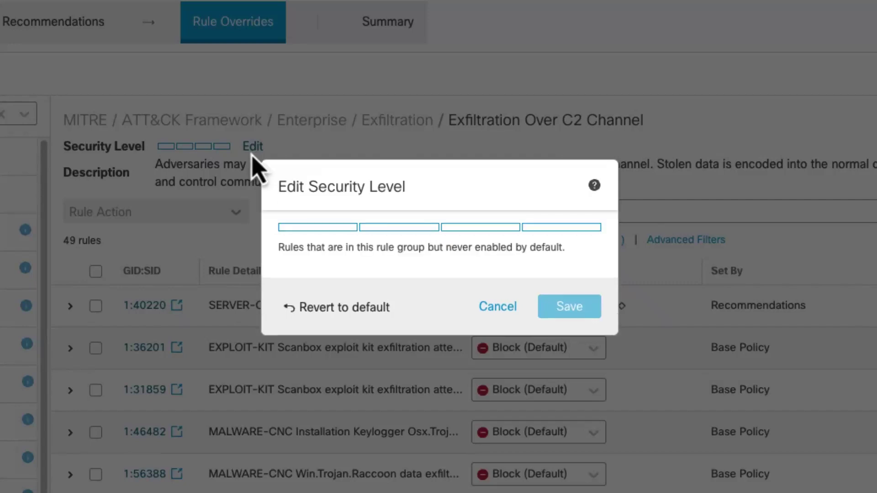
{"action": "left_click", "coordinate": [395, 228]}
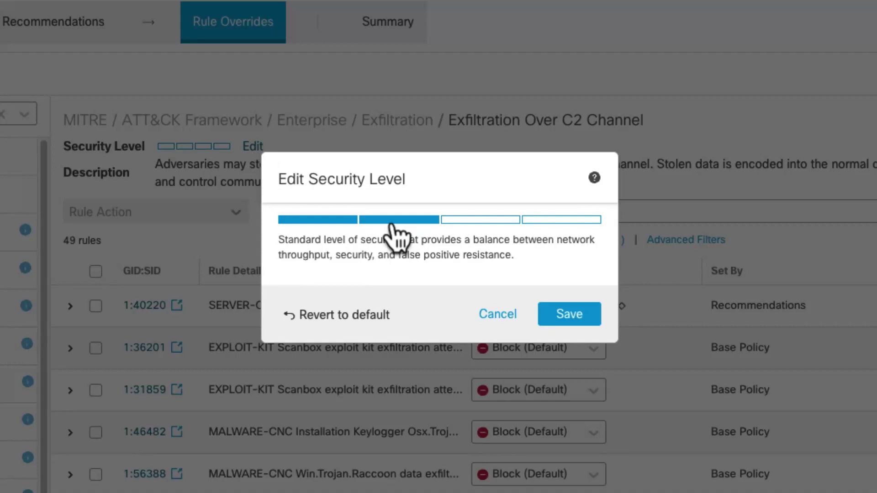
{"action": "left_click", "coordinate": [566, 320]}
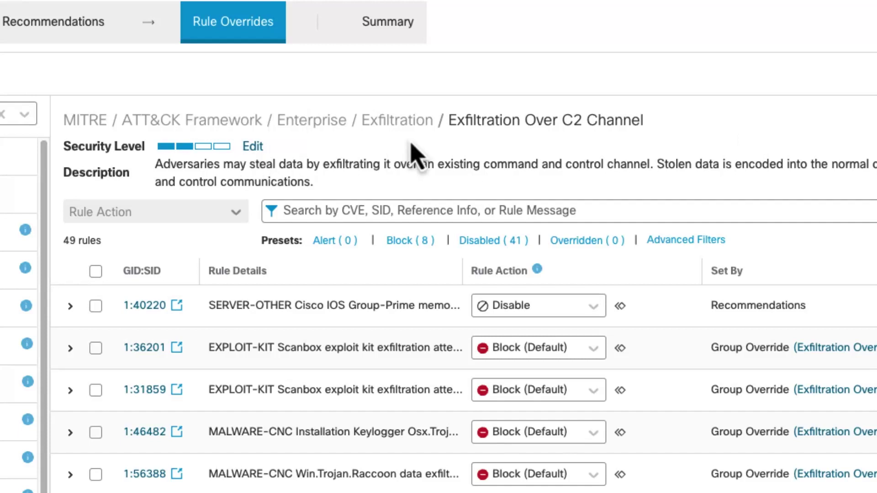
Save security level three on the group, then revert it to the default level
{"action": "left_click", "coordinate": [252, 146]}
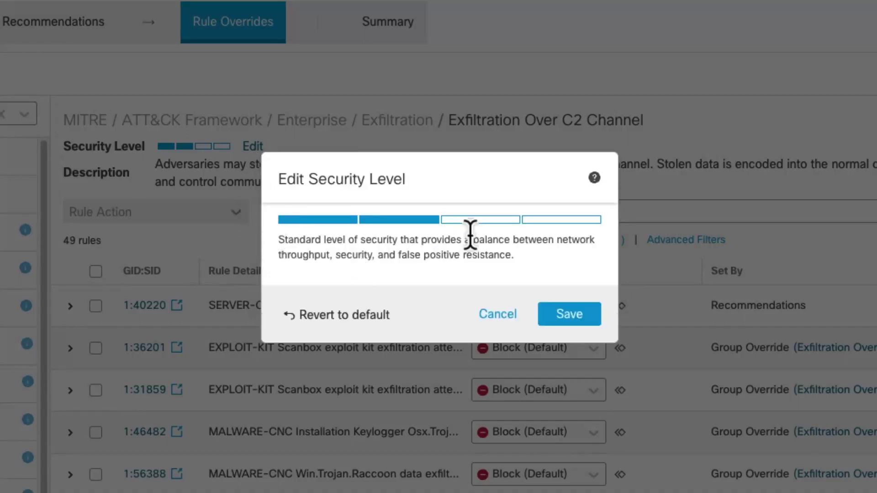
{"action": "left_click", "coordinate": [478, 220]}
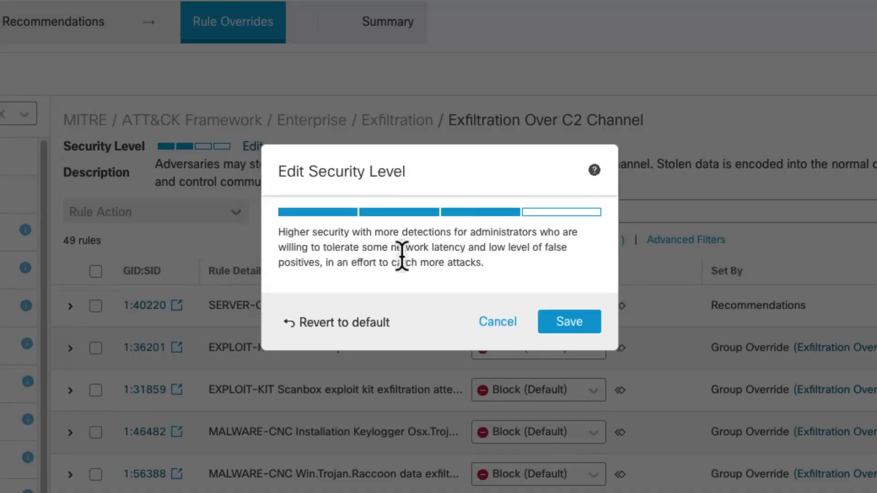
{"action": "left_click", "coordinate": [562, 323]}
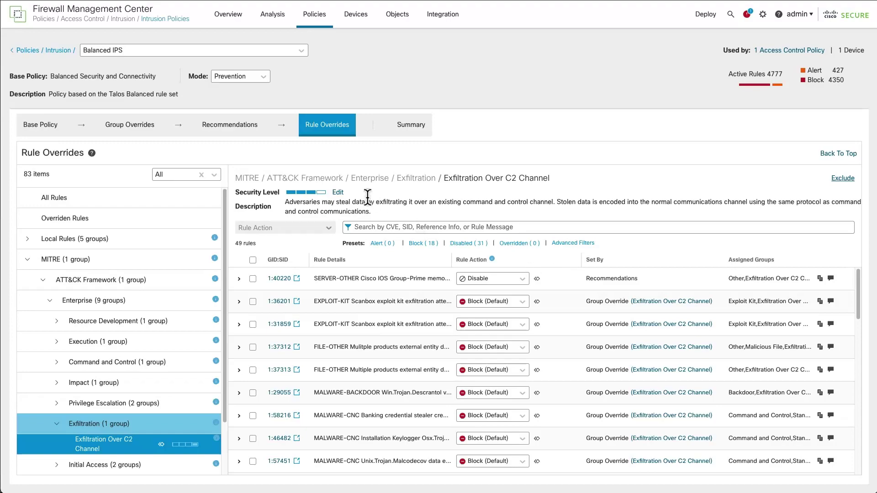
{"action": "left_click", "coordinate": [339, 193]}
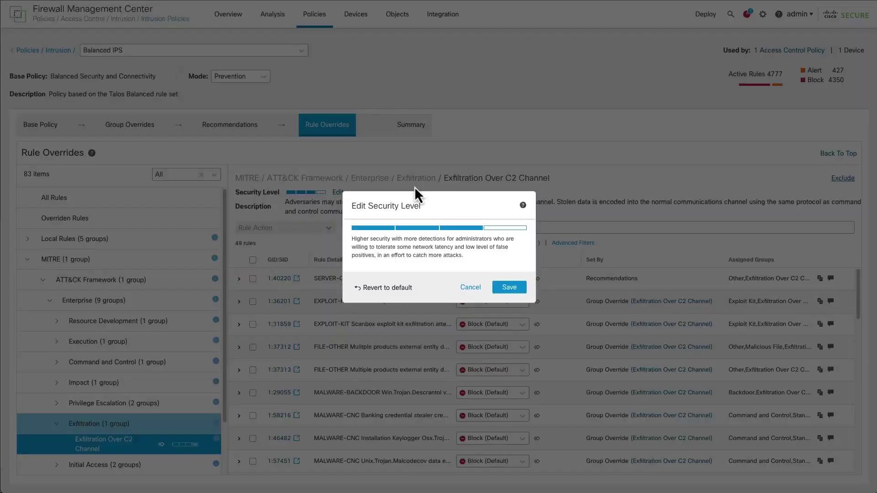
{"action": "left_click", "coordinate": [388, 294]}
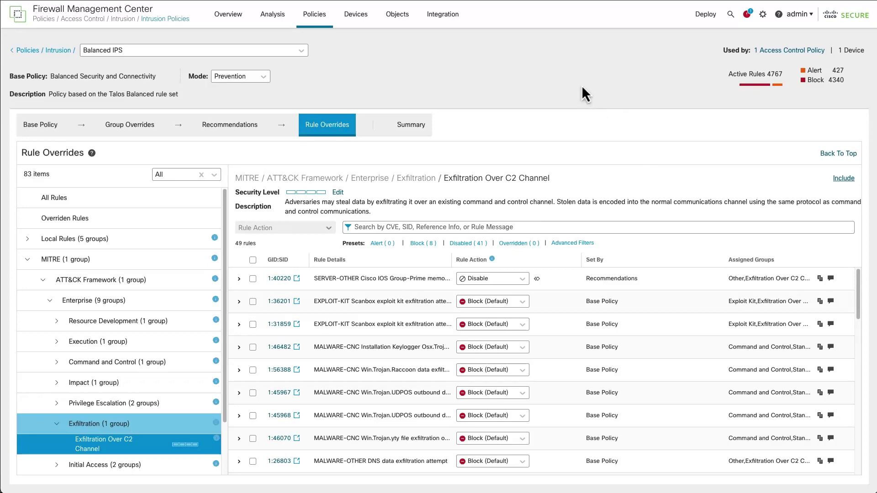
Go to Analysis > Intrusions > Events
{"action": "left_click", "coordinate": [270, 16]}
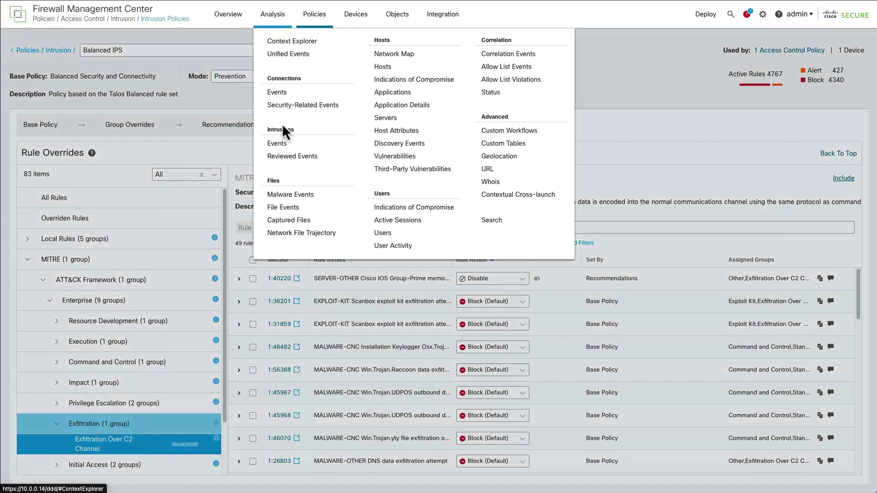
{"action": "left_click", "coordinate": [281, 143]}
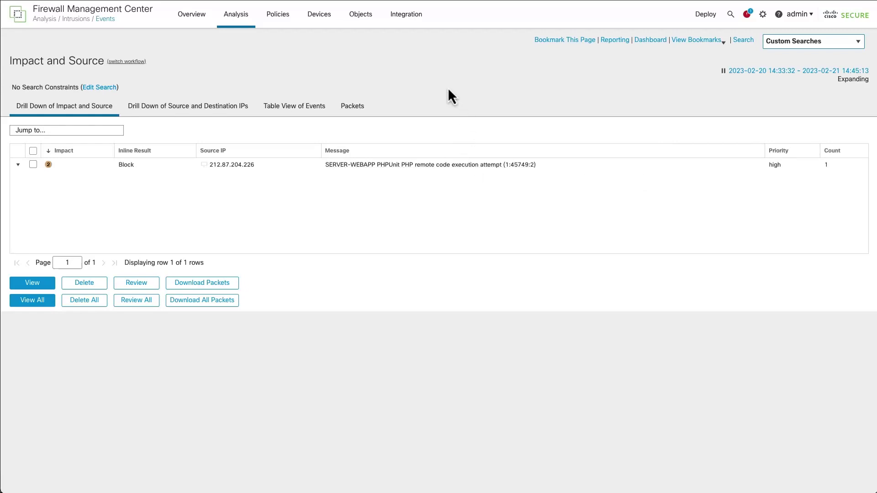
Switch the intrusion events to the Table View of Events
{"action": "left_click", "coordinate": [295, 108]}
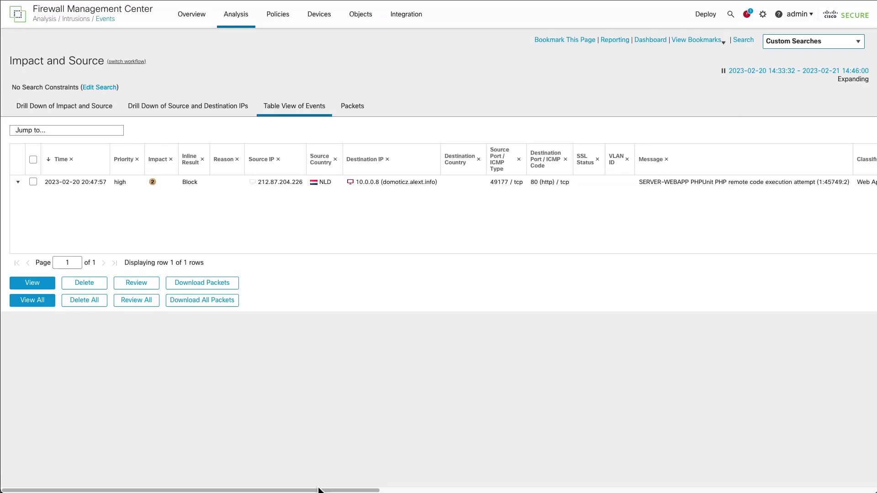
{"action": "scroll", "coordinate": [319, 490], "scroll_direction": "right", "scroll_amount": 1}
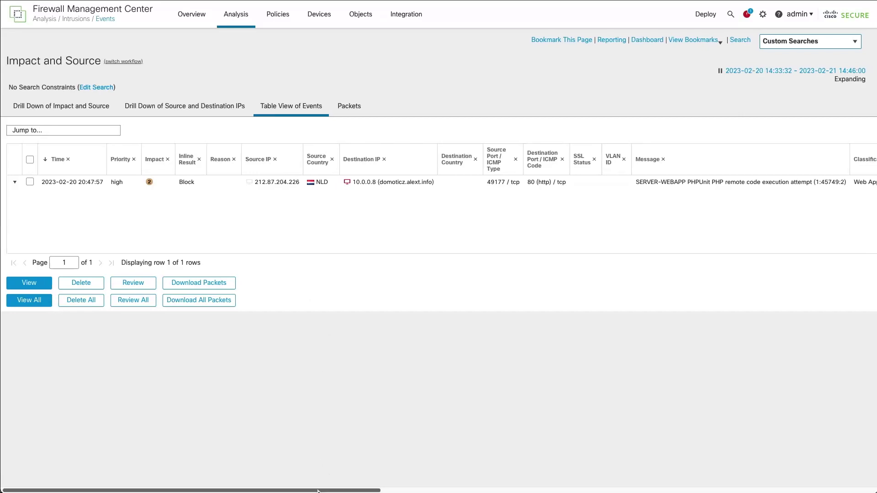
{"action": "left_click_drag", "start_coordinate": [319, 490], "coordinate": [314, 490]}
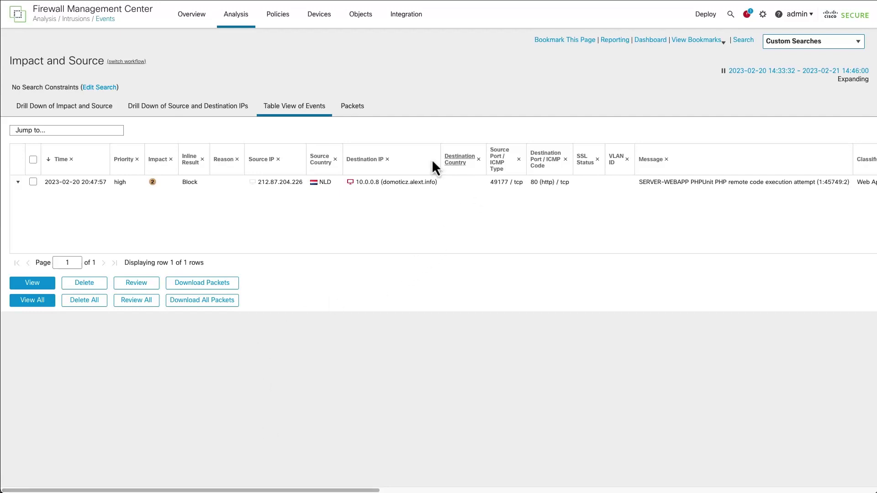
Check the column chooser without changes, then scroll right to the MITRE and Rule Group columns
{"action": "left_click", "coordinate": [478, 160]}
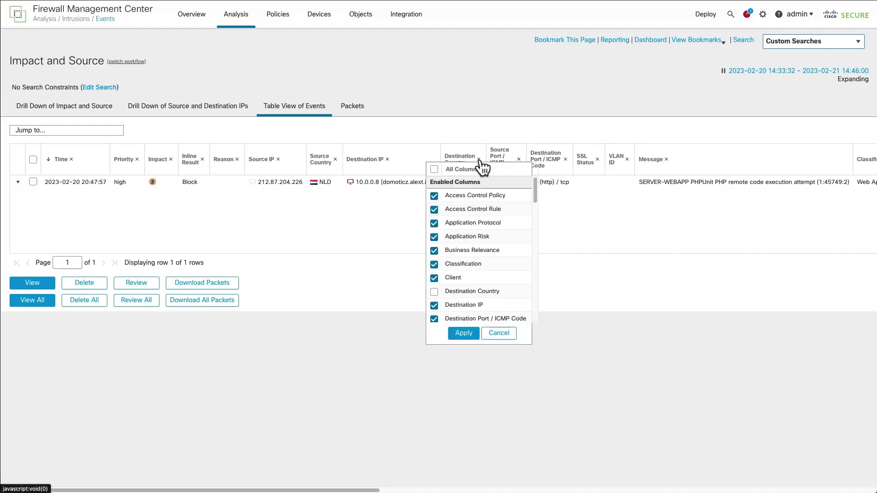
{"action": "mouse_move", "coordinate": [536, 193]}
{"action": "left_mouse_down"}
{"action": "mouse_move", "coordinate": [536, 317]}
{"action": "mouse_move", "coordinate": [531, 291]}
{"action": "left_mouse_up"}
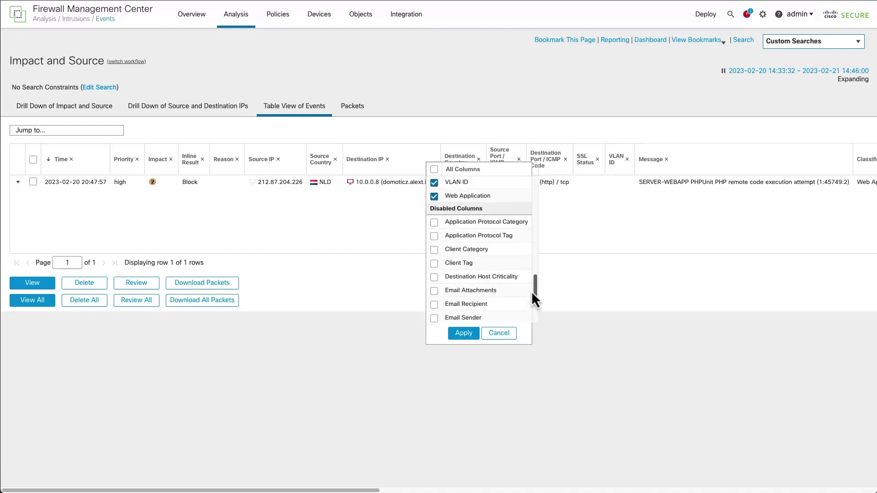
{"action": "left_click", "coordinate": [508, 335]}
{"action": "left_click_drag", "start_coordinate": [352, 490], "coordinate": [836, 487]}
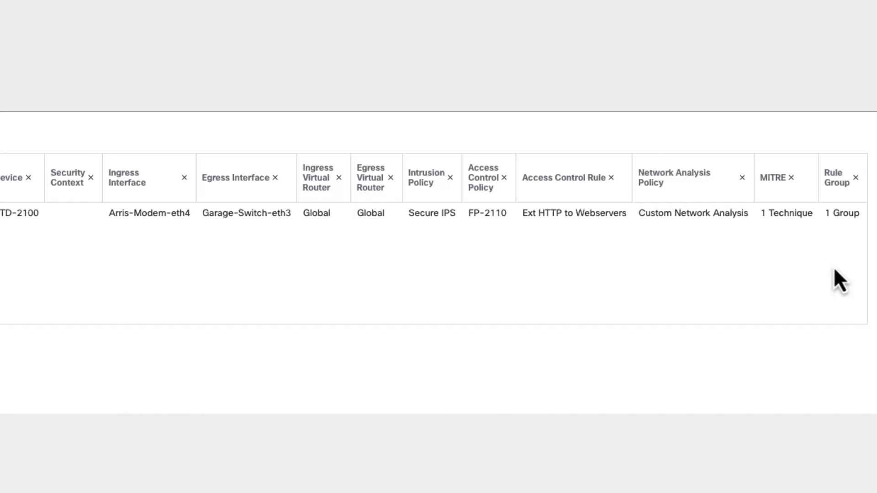
{"action": "left_click", "coordinate": [792, 215]}
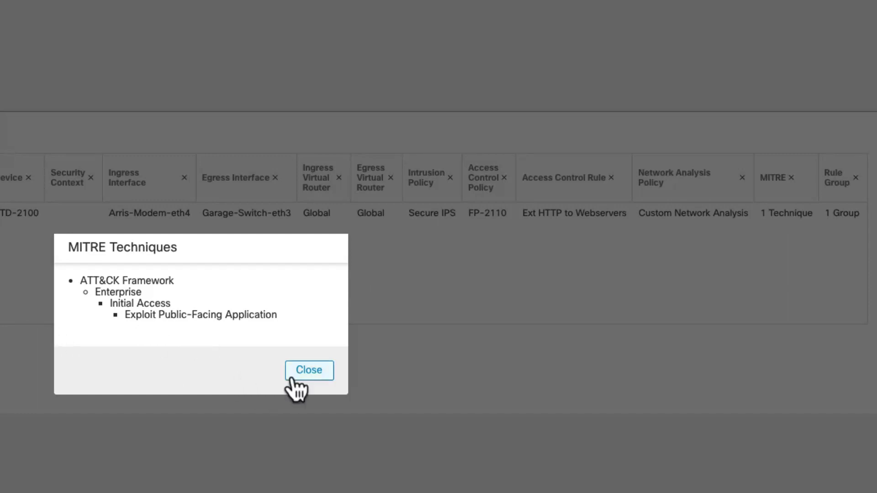
{"action": "left_click", "coordinate": [303, 373]}
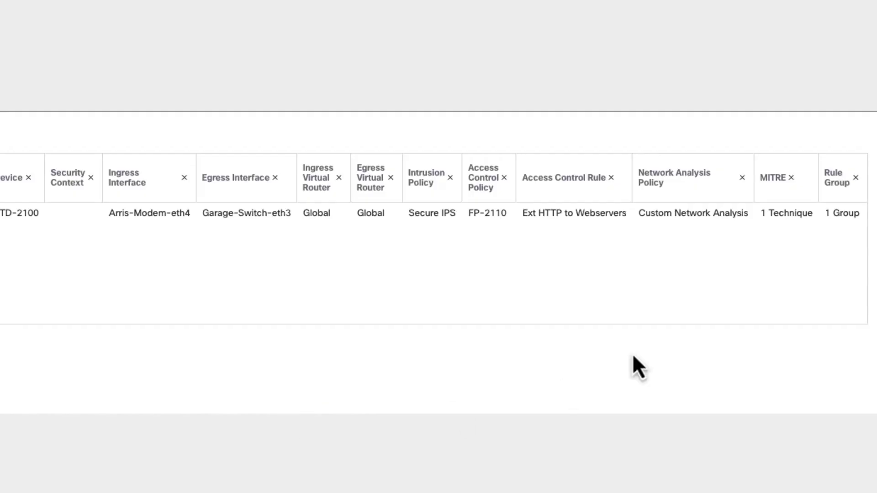
{"action": "left_click", "coordinate": [843, 214]}
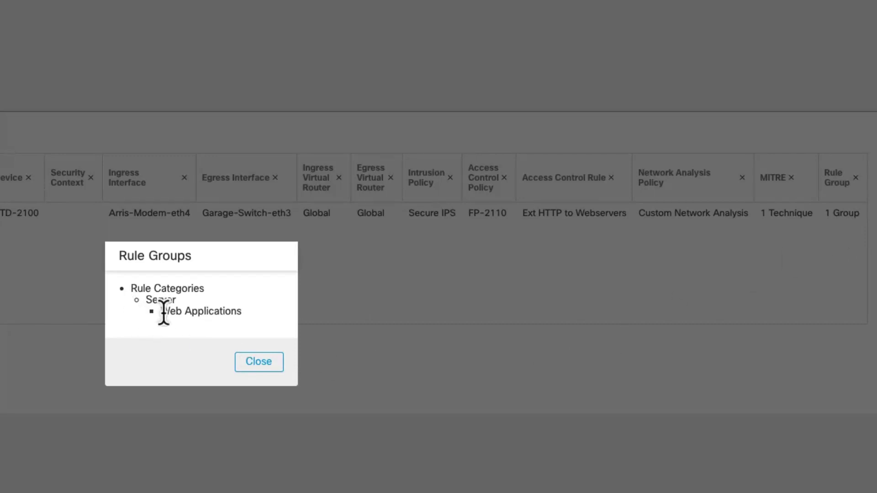
{"action": "left_click", "coordinate": [252, 365]}
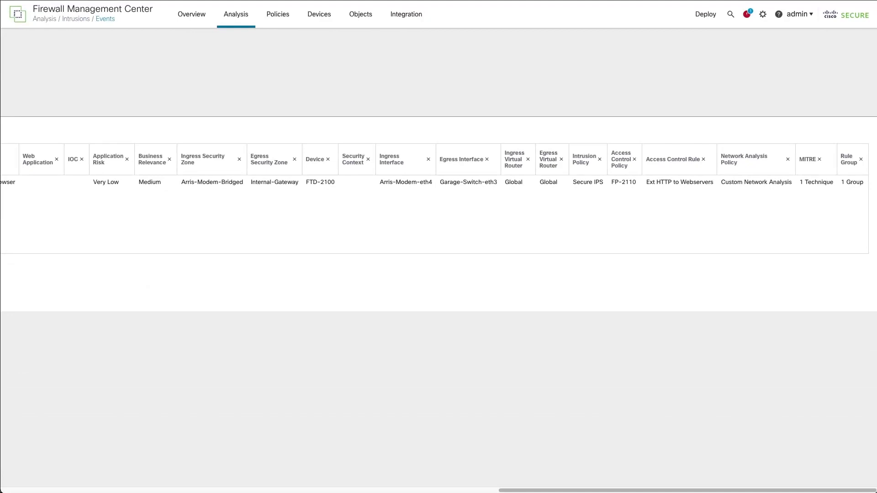
Scroll the events table back to its opening columns and start a report template from this view
{"action": "mouse_move", "coordinate": [603, 490]}
{"action": "left_mouse_down"}
{"action": "mouse_move", "coordinate": [187, 464]}
{"action": "mouse_move", "coordinate": [121, 404]}
{"action": "left_mouse_up"}
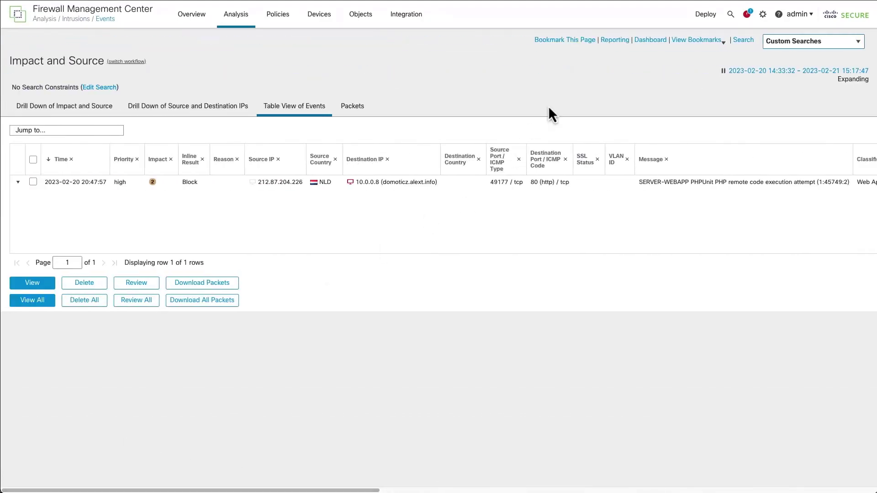
{"action": "left_click", "coordinate": [611, 40]}
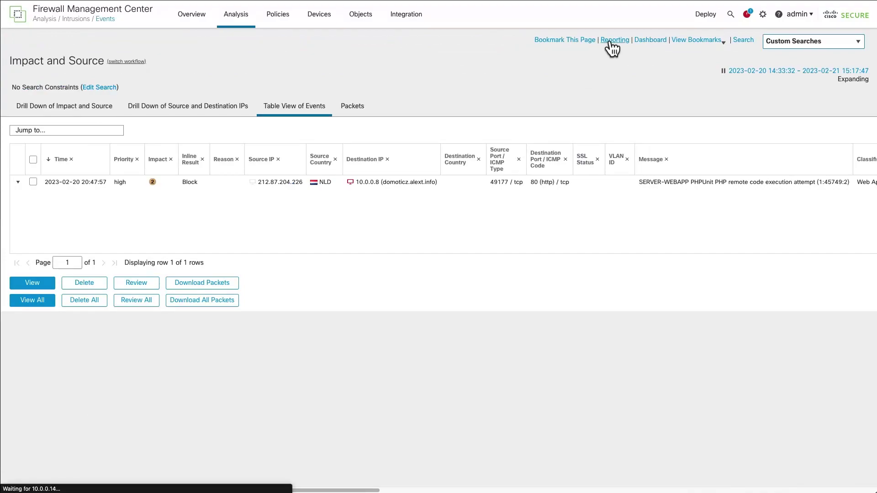